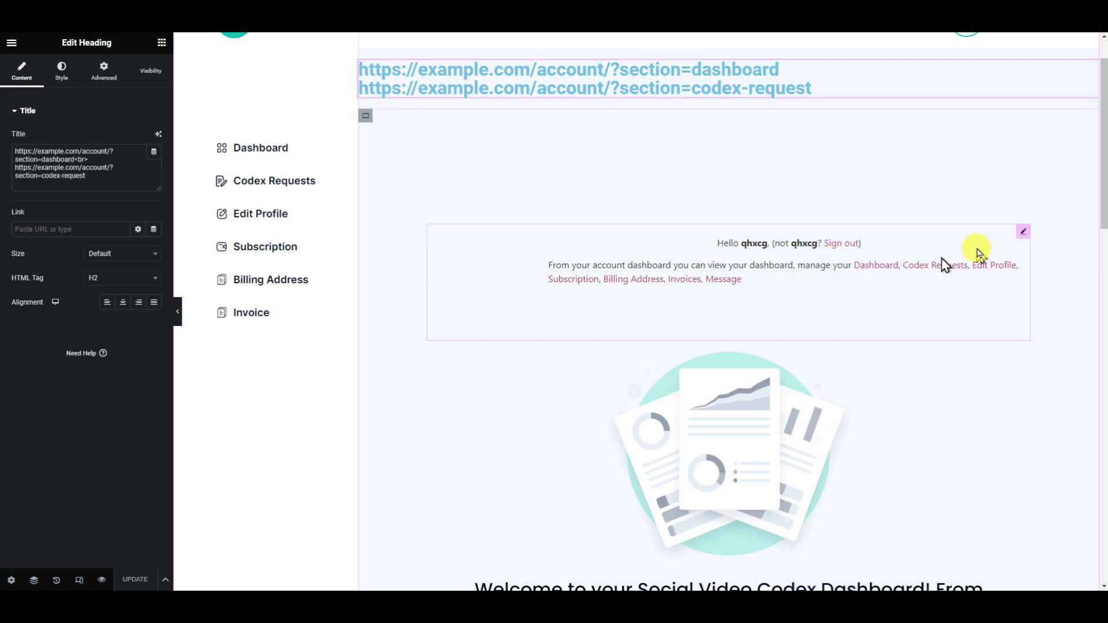
- Open the account shortcode widget's settings and inspect the welcome image container below it
click(1026, 234)
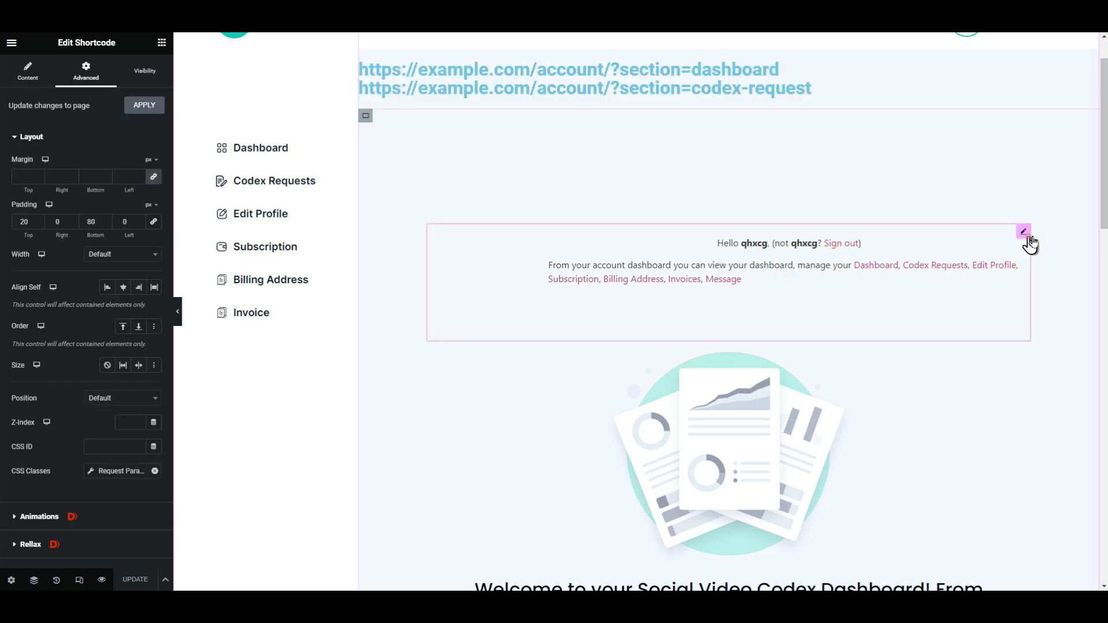
click(280, 151)
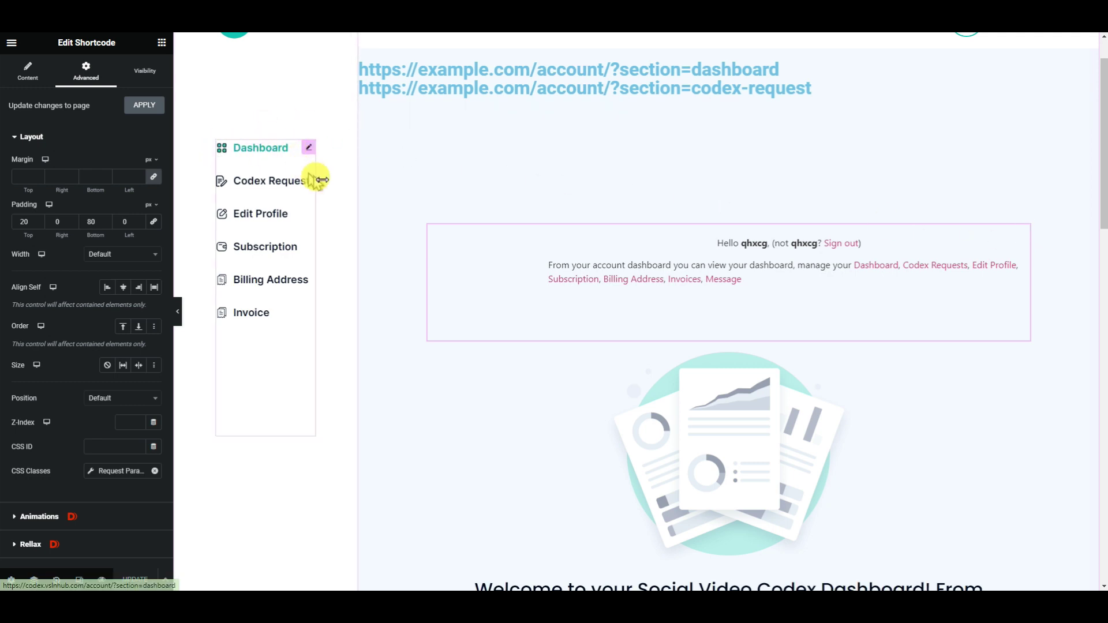
scroll(268, 242, down, 3)
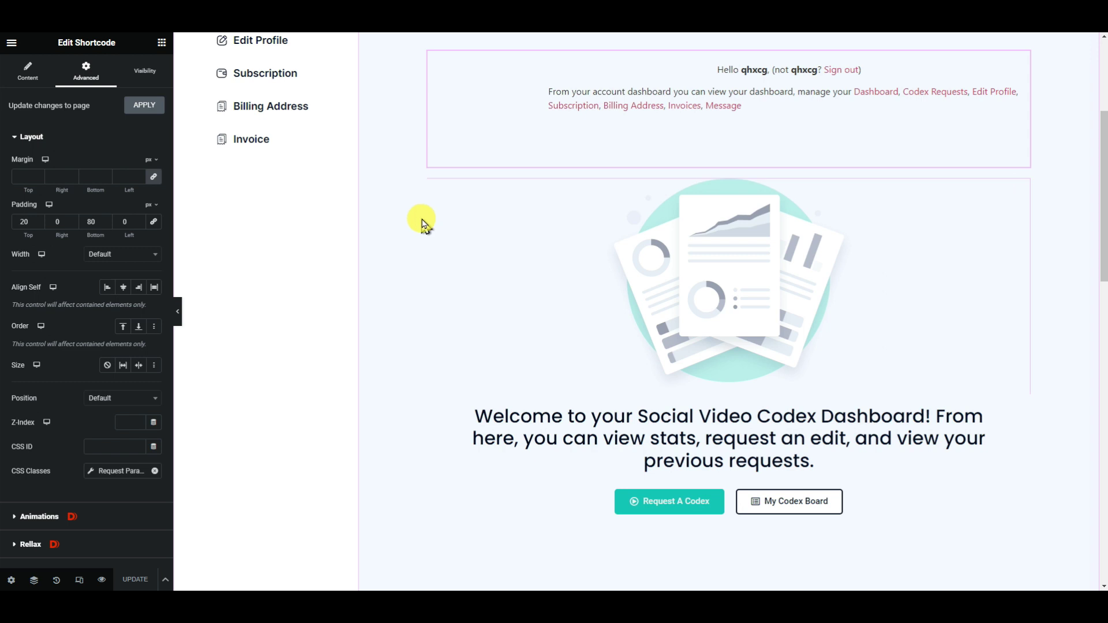
click(433, 188)
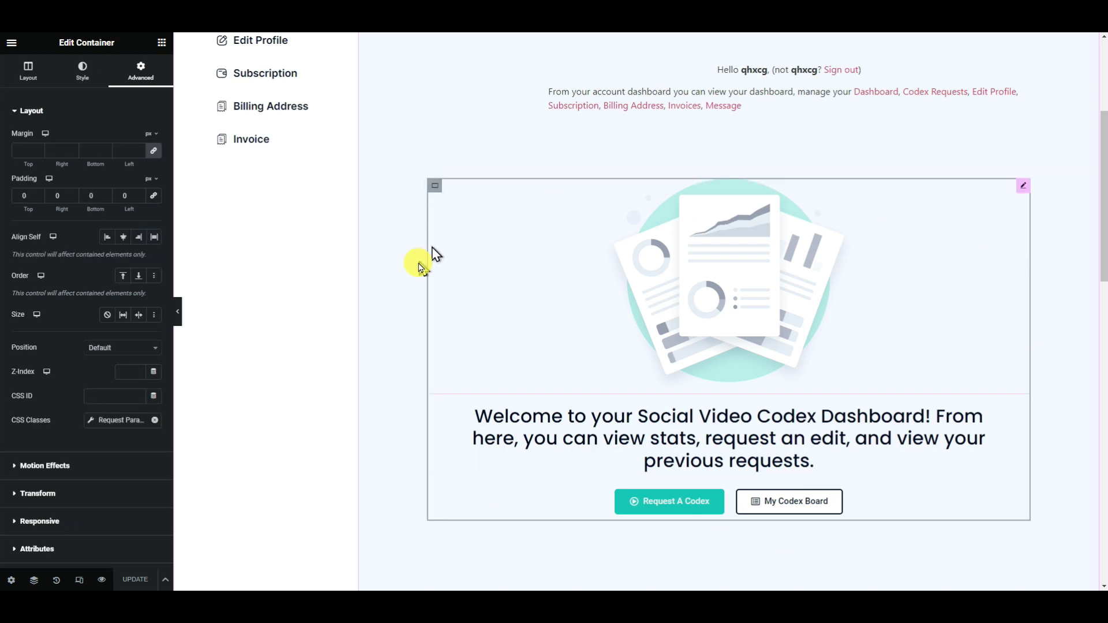
scroll(495, 259, up, 2)
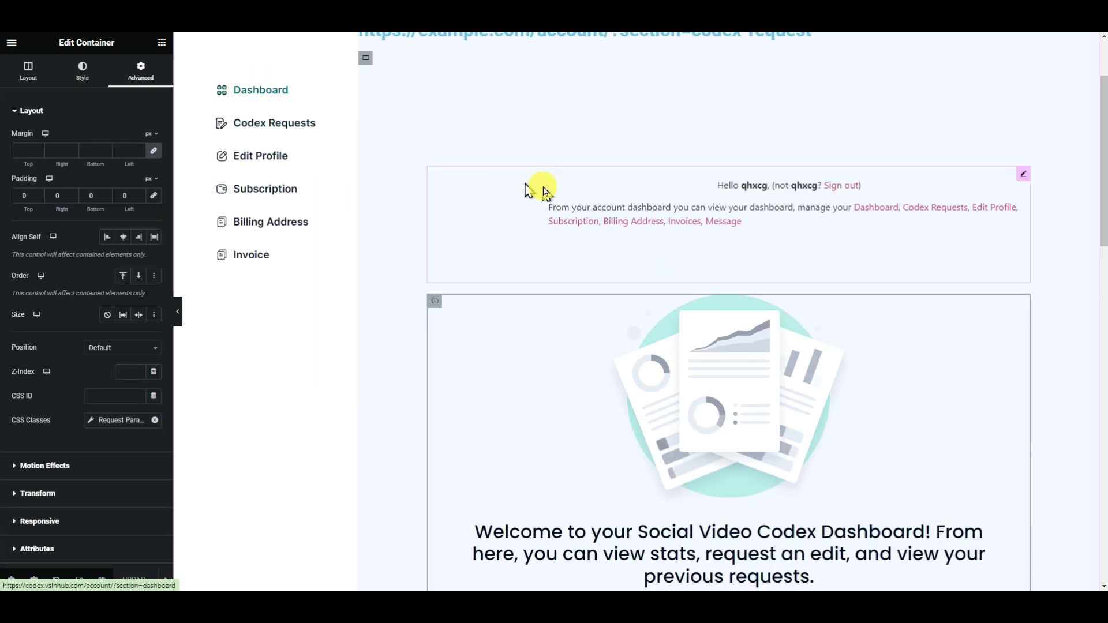
- Switch between the account shortcode widget and the welcome image container to compare them
click(574, 194)
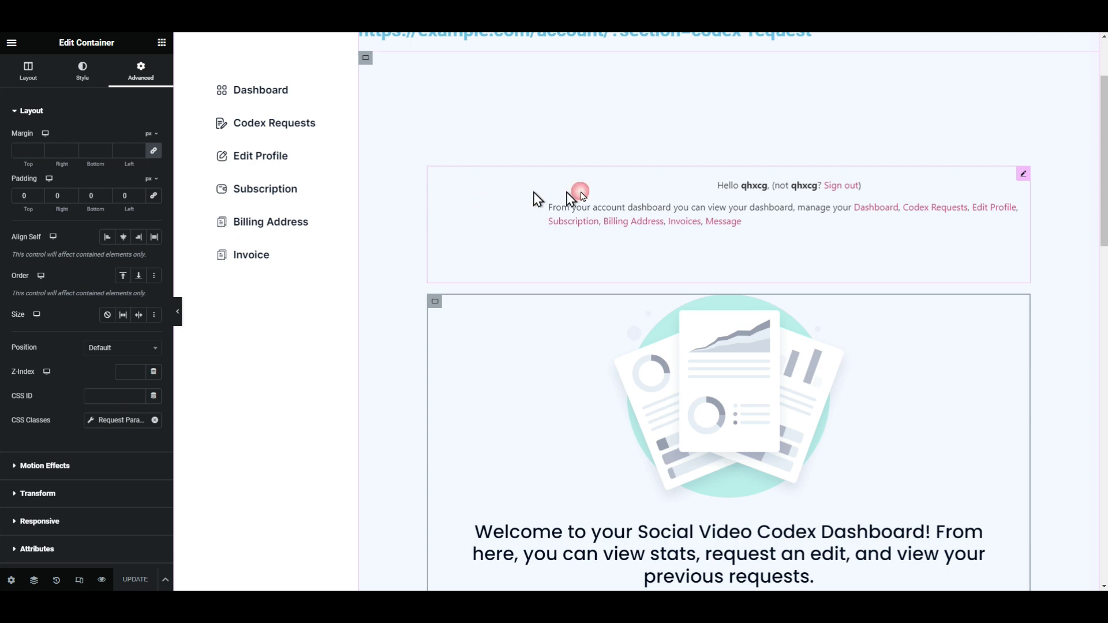
scroll(508, 233, down, 1)
scroll(462, 202, down, 2)
click(482, 284)
scroll(508, 318, up, 3)
scroll(508, 318, up, 1)
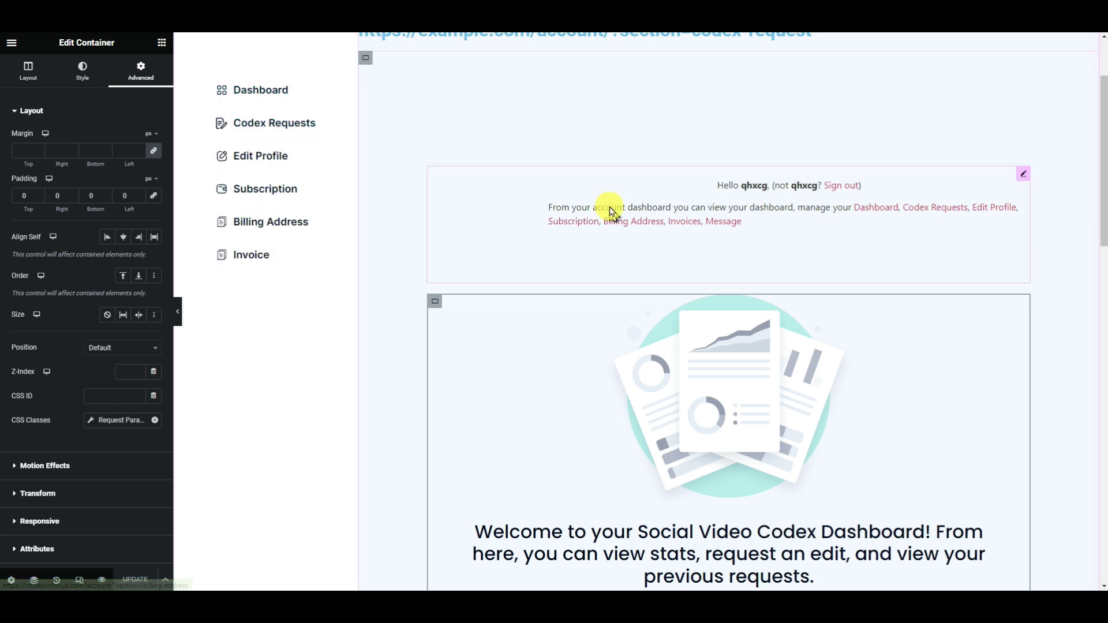
click(478, 231)
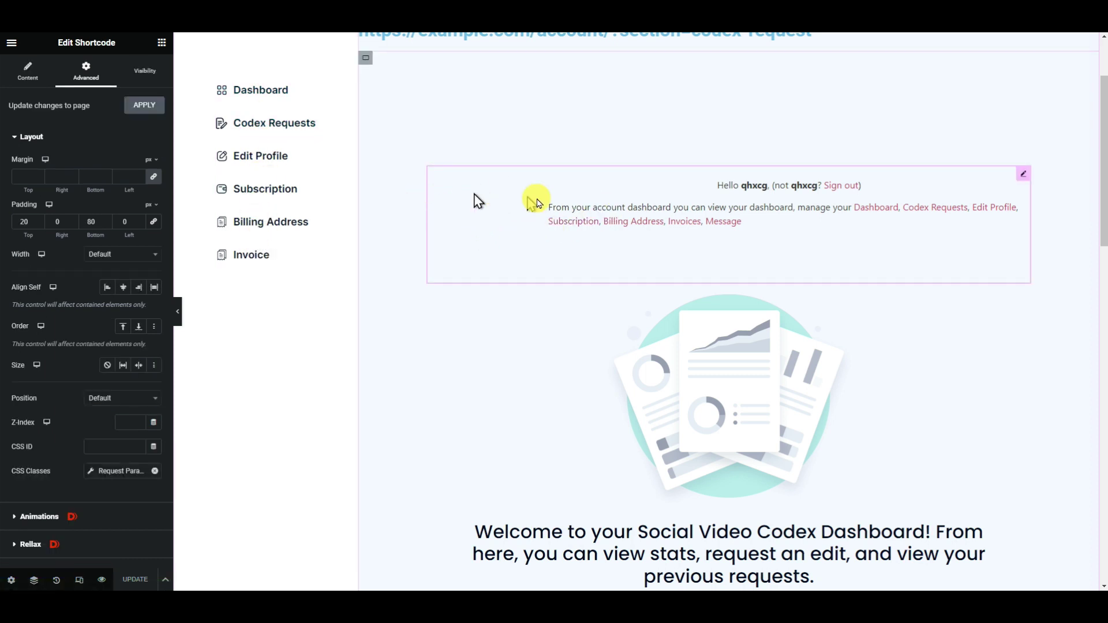
scroll(490, 259, down, 3)
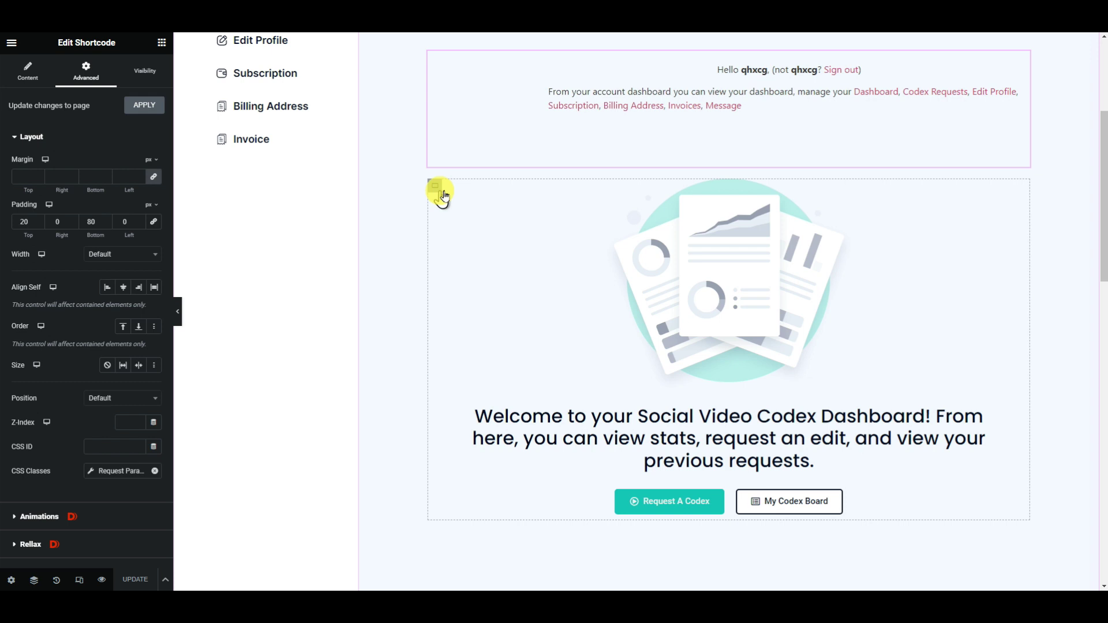
click(442, 193)
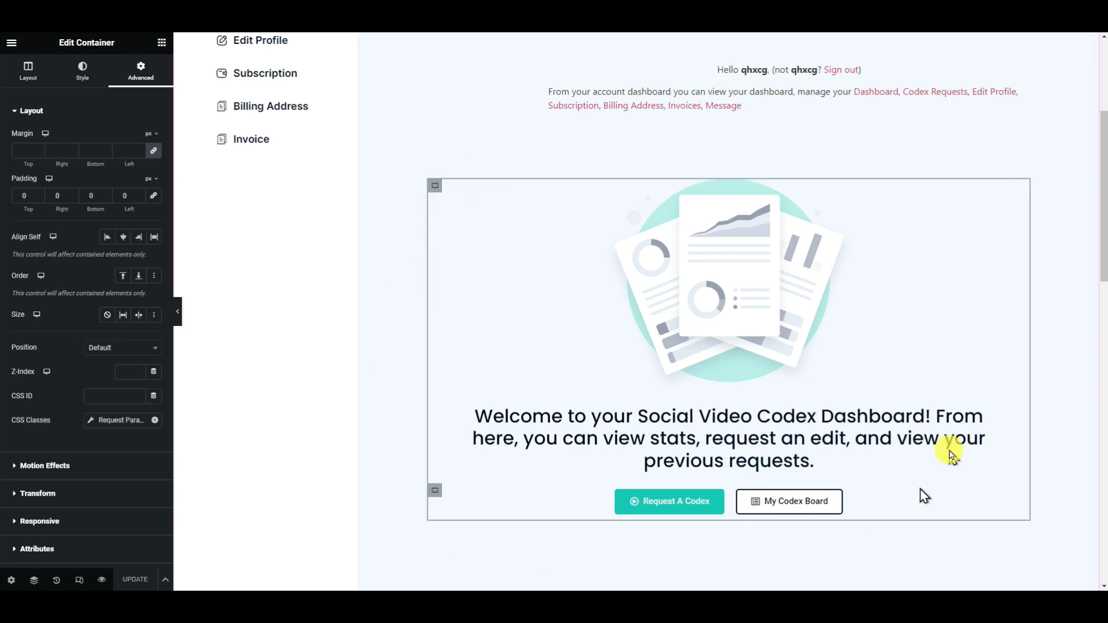
scroll(504, 239, up, 4)
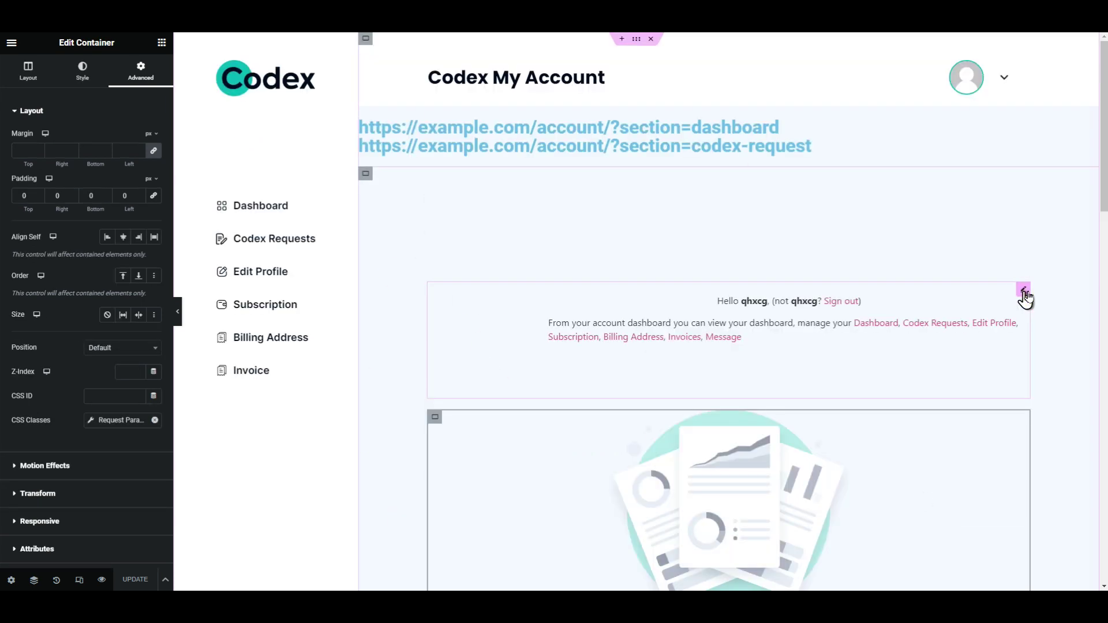
- Reselect the account shortcode and open the Request Parameter tag behind its CSS Classes
click(1026, 291)
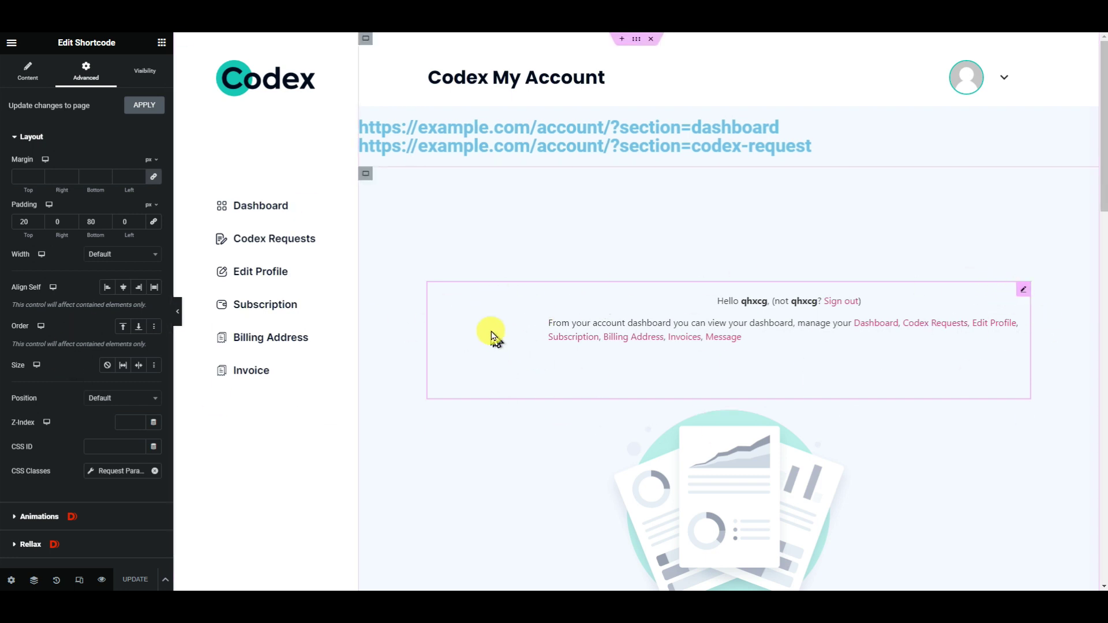
scroll(87, 191, down, 7)
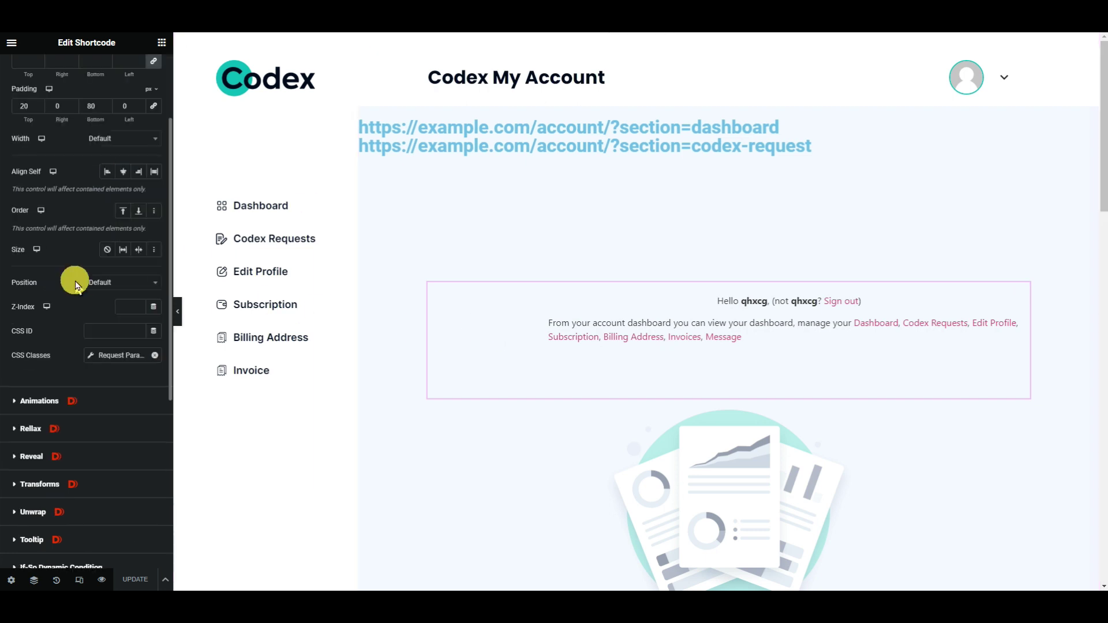
scroll(58, 474, up, 8)
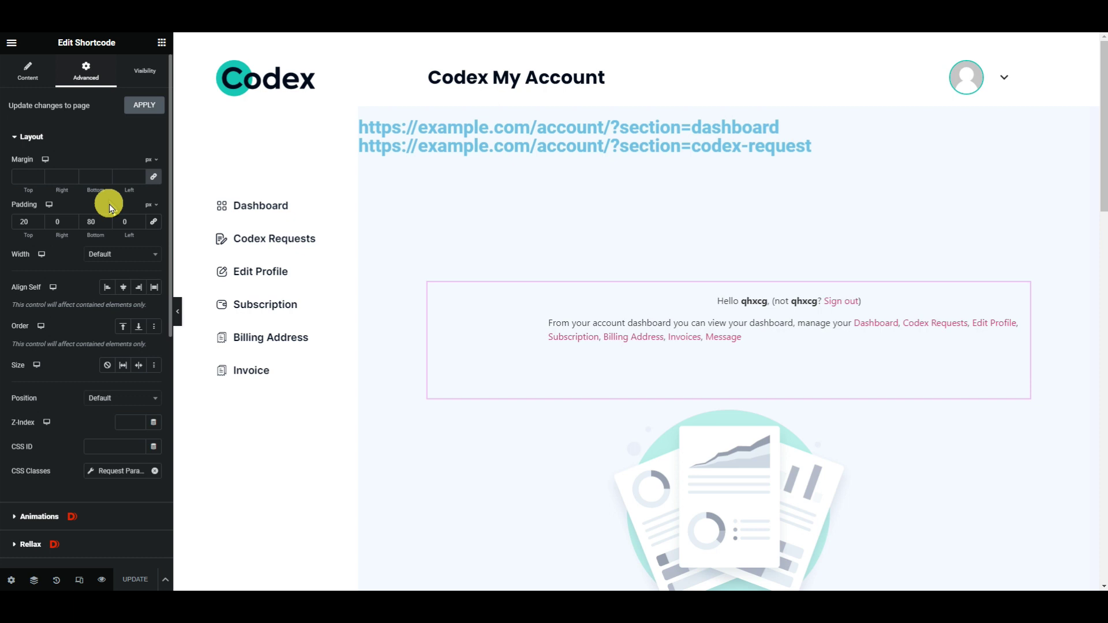
scroll(104, 247, down, 5)
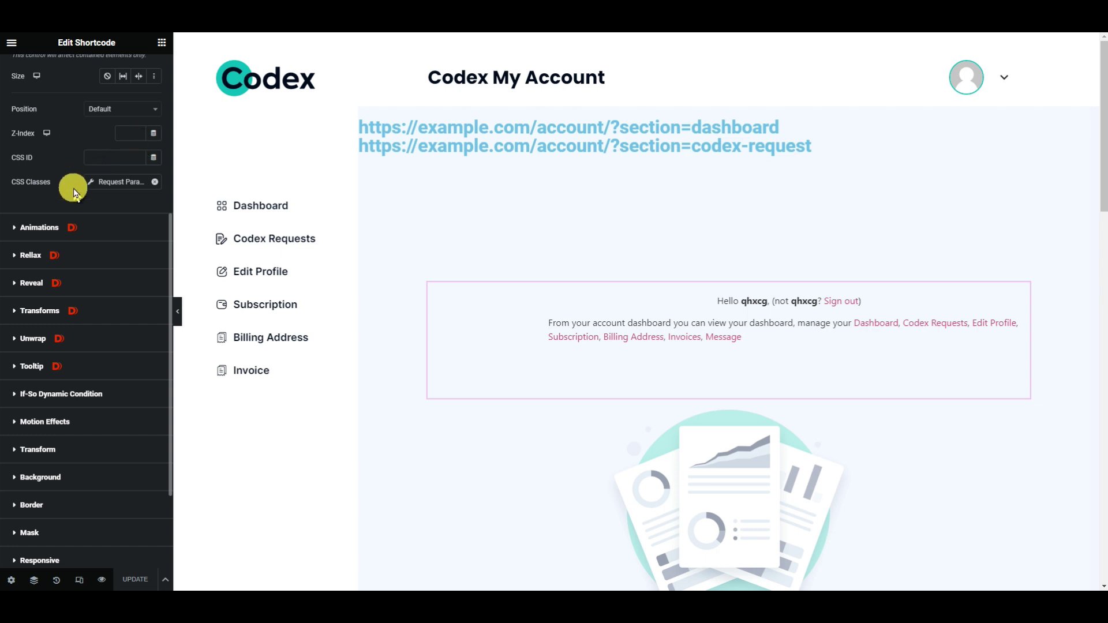
click(93, 182)
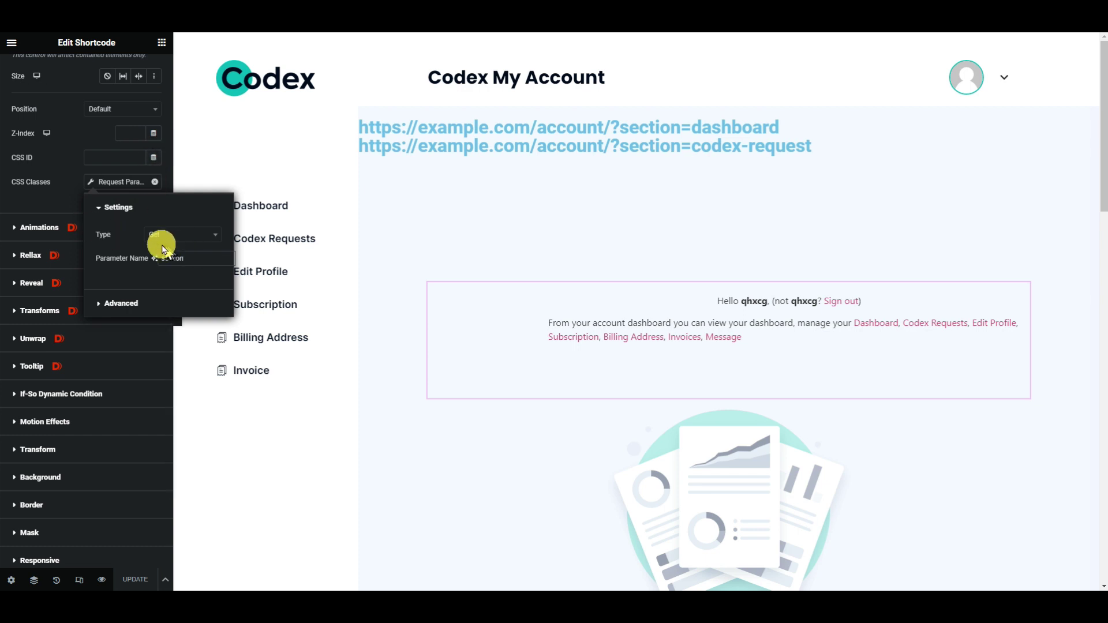
- Bind the CSS class to Get parameter 'section' and reveal its Before and Fallback fields
click(167, 265)
click(149, 258)
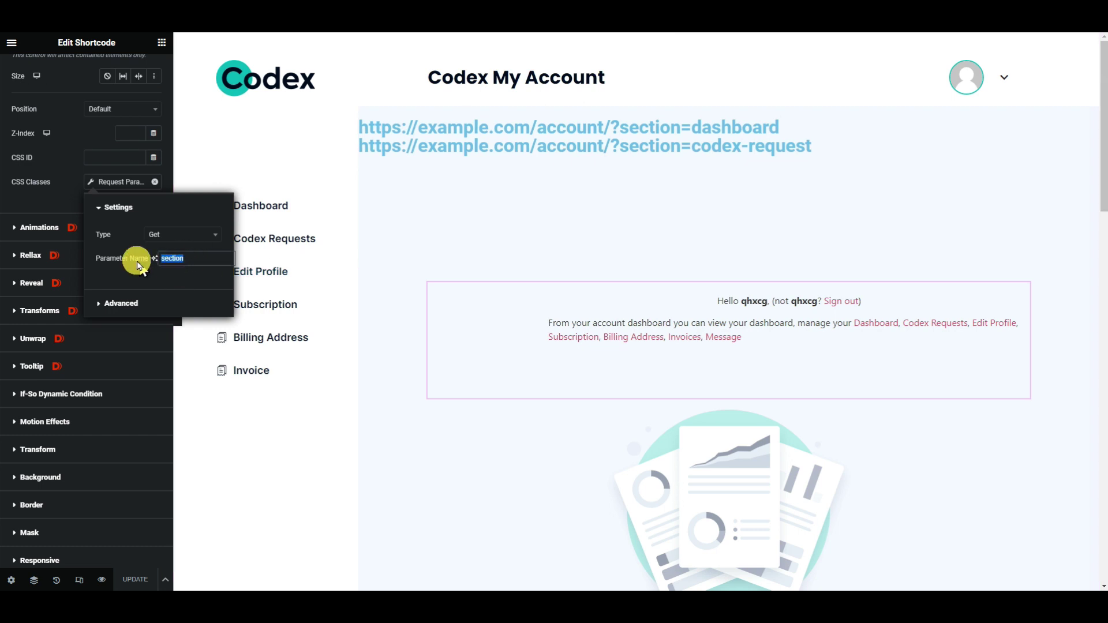
click(104, 304)
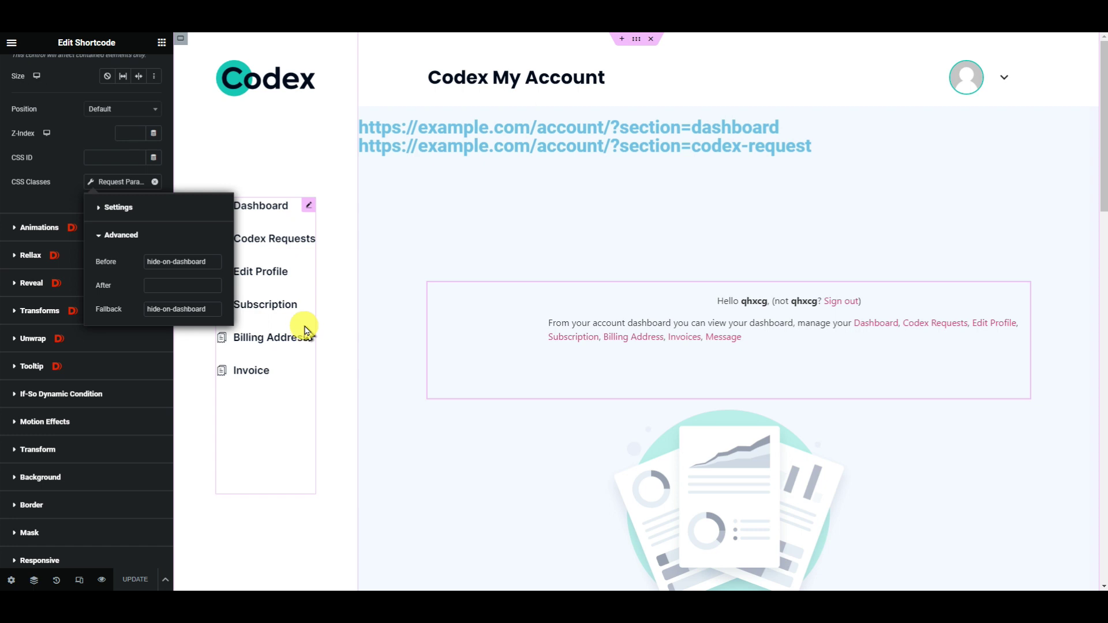
- Review and edit the Before prefix text, leaving it as hide-on-dashboard
key(ctrl+a)
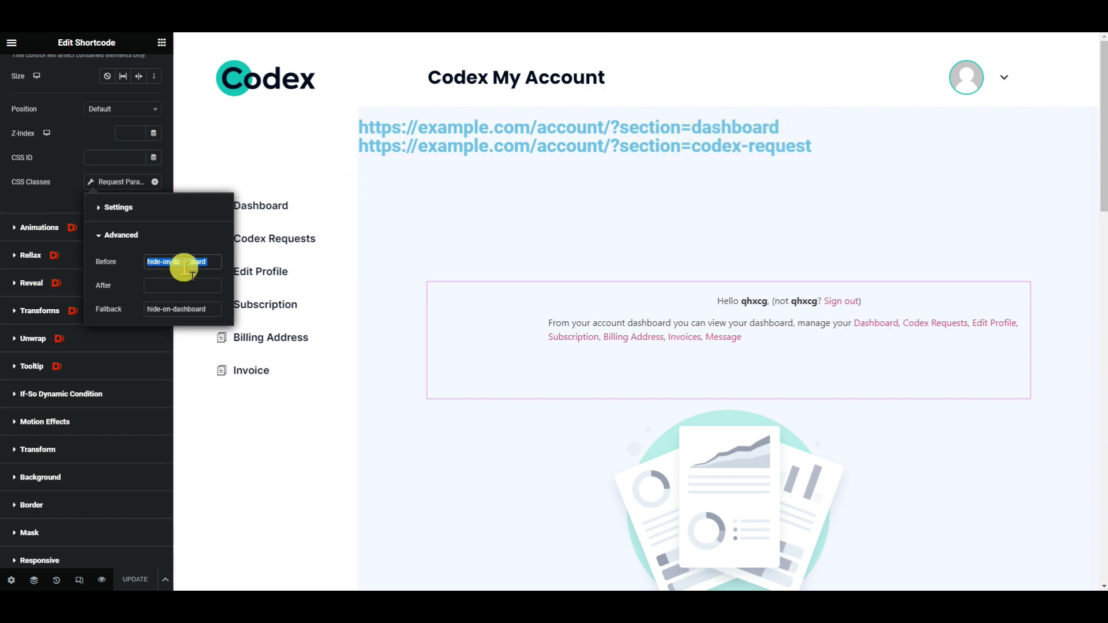
drag(194, 262, 112, 257)
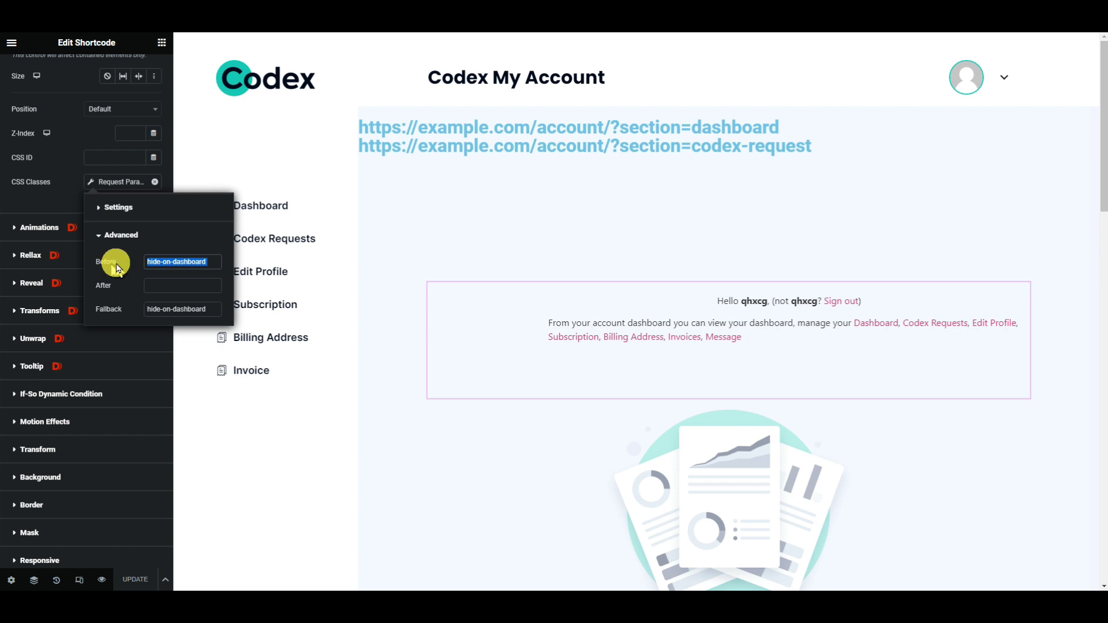
drag(163, 263, 216, 272)
triple_click(213, 260)
click(210, 263)
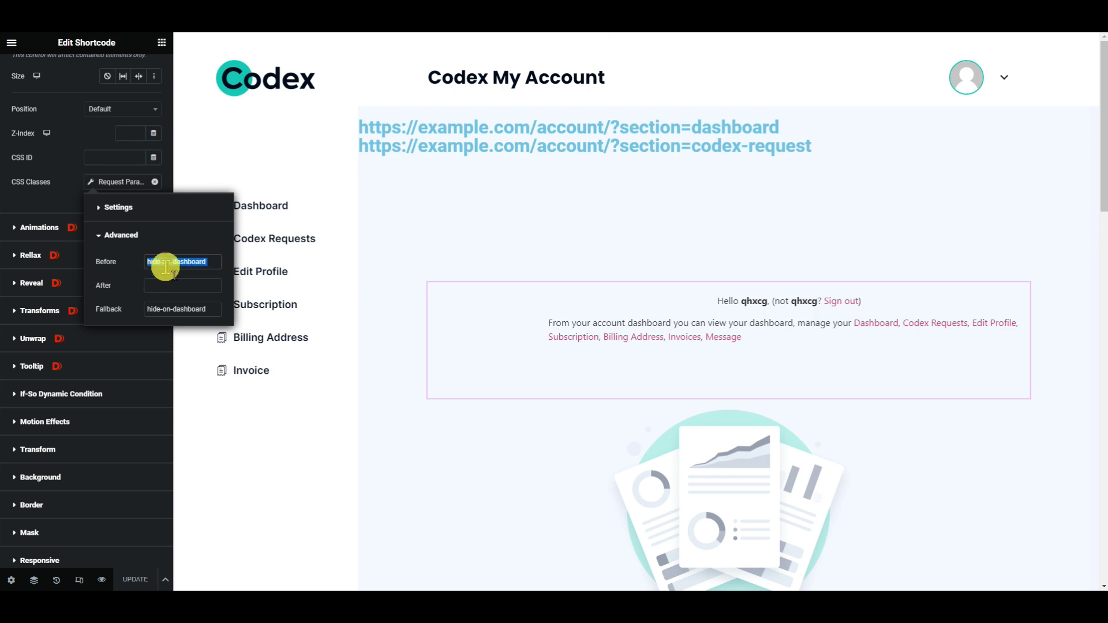
text(p)
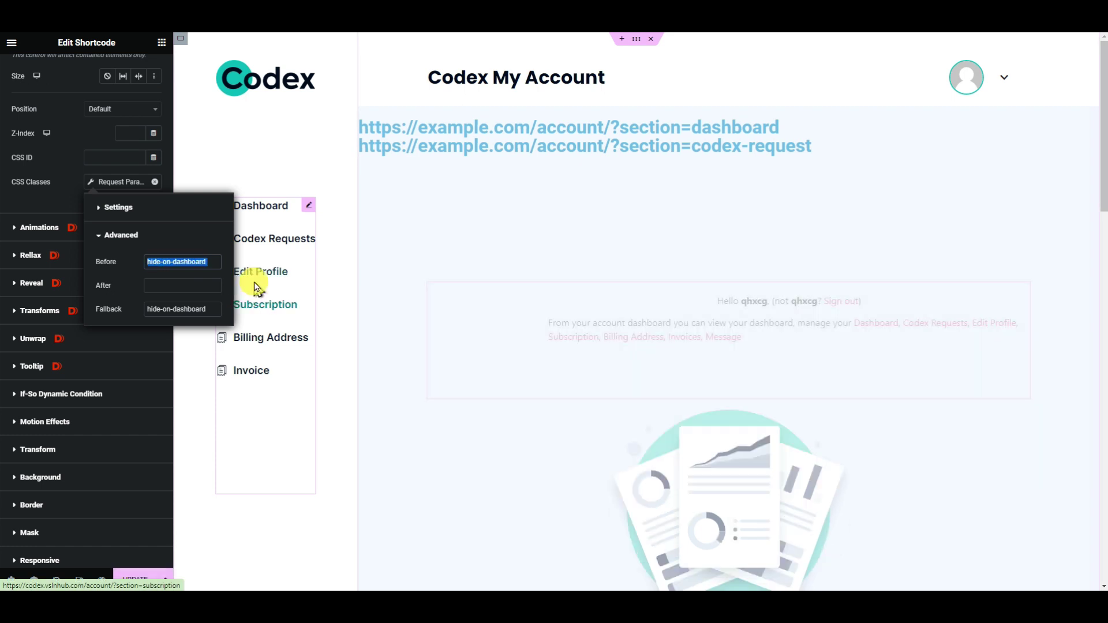
click(206, 262)
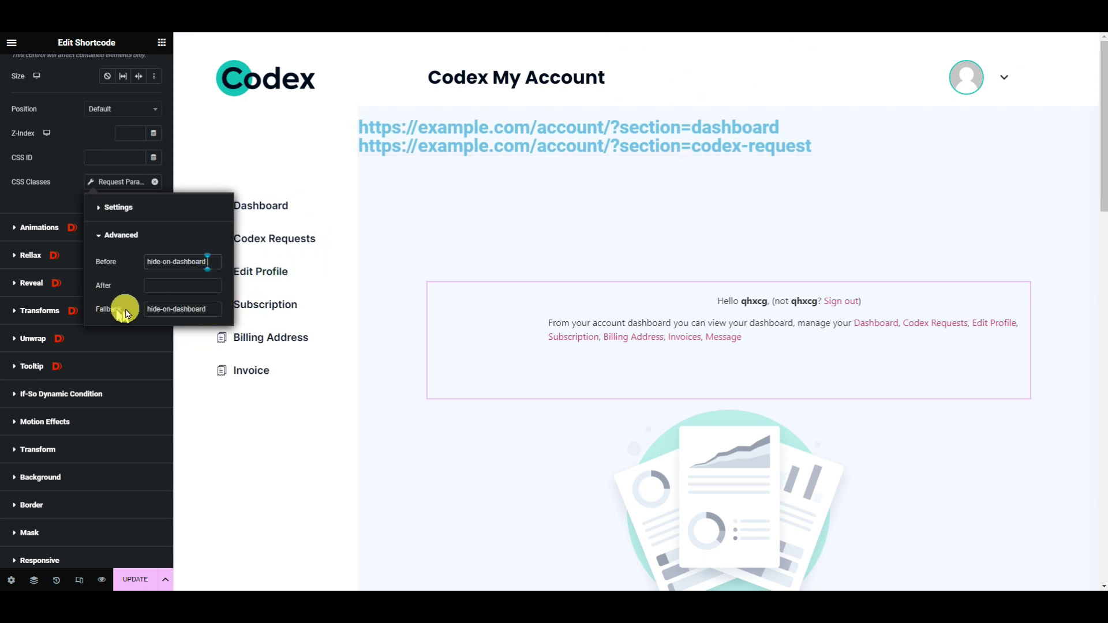
- Check the hide-on-dashboard fallback value and close the Request Parameter settings
drag(217, 311, 154, 309)
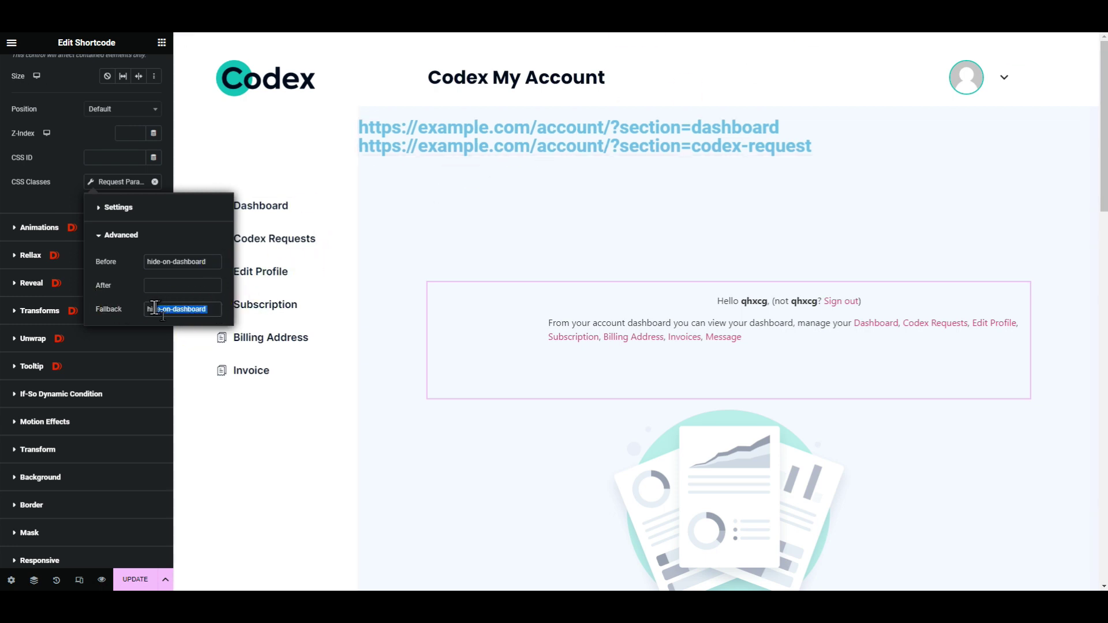
click(189, 306)
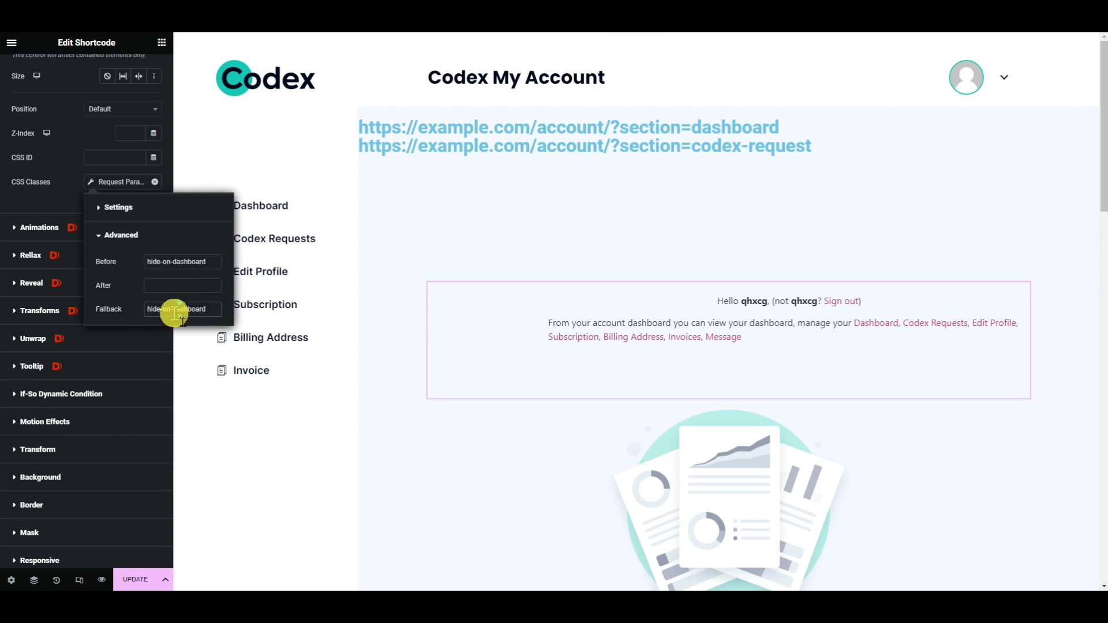
click(52, 198)
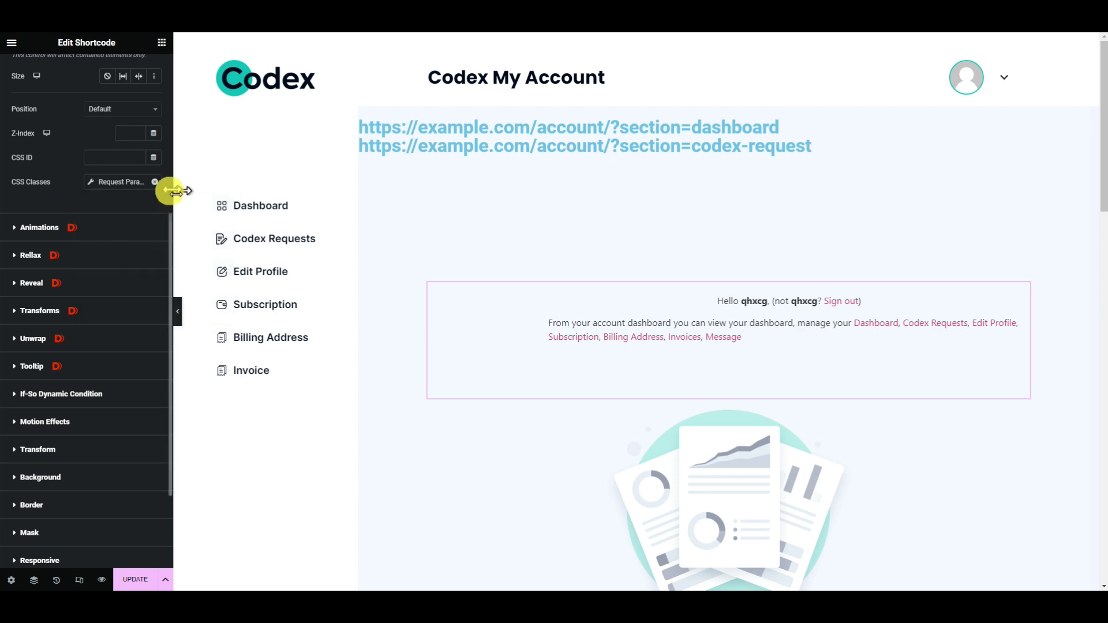
- Open Page Settings on its Advanced tab, showing Unwrap, Custom CSS and Scroll Snap
scroll(90, 268, up, 1)
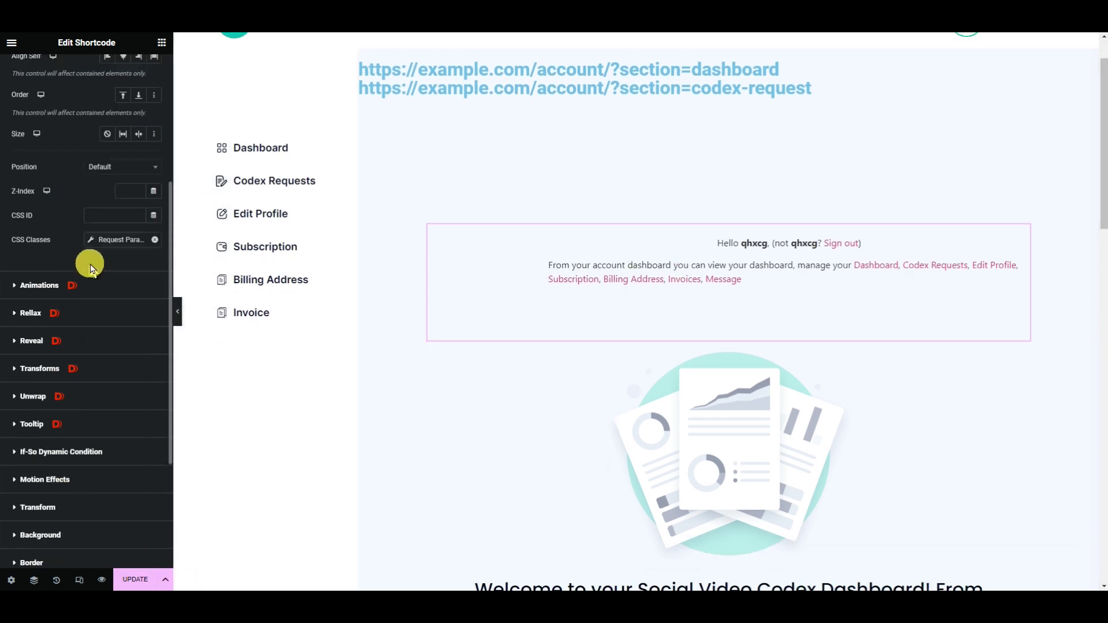
click(17, 574)
click(89, 72)
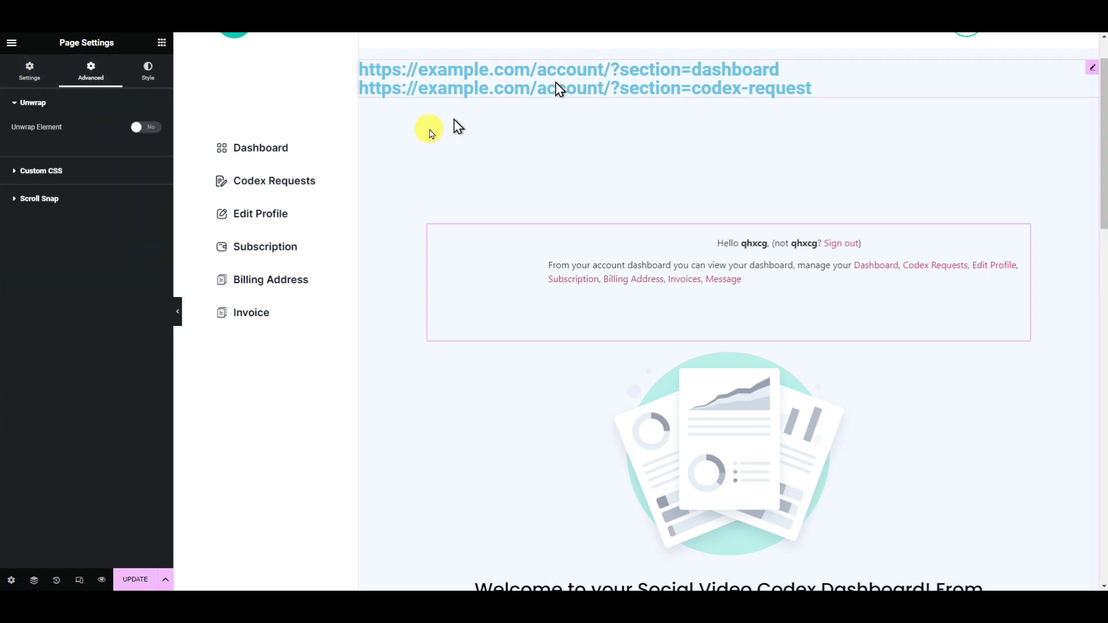
scroll(322, 129, up, 1)
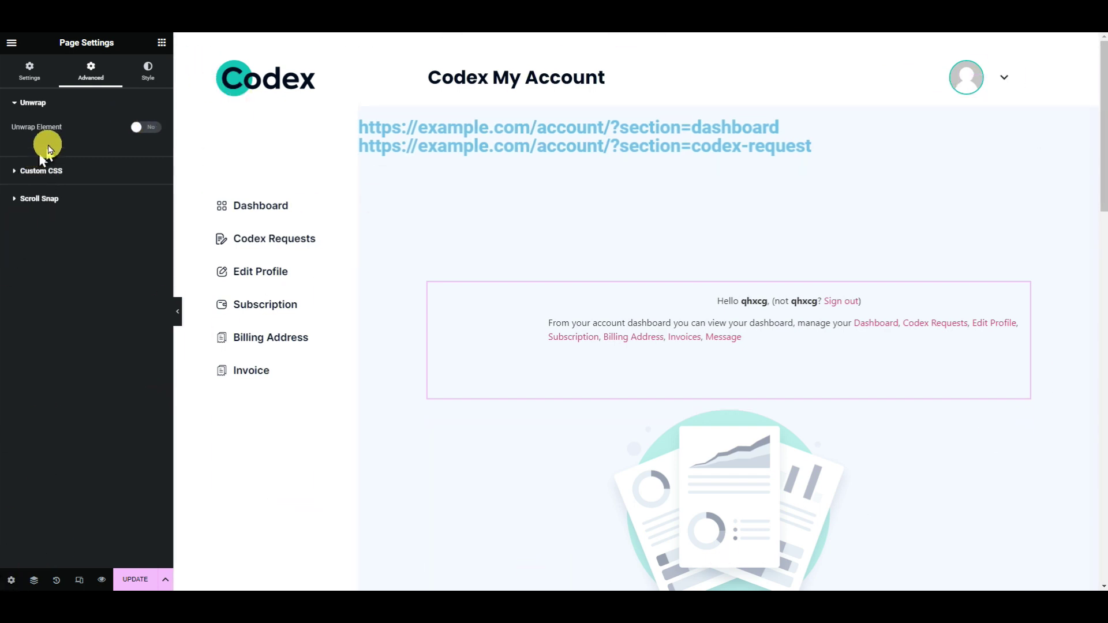
- Expand the page's Custom CSS and undo to restore the first rule's closing brace
click(10, 580)
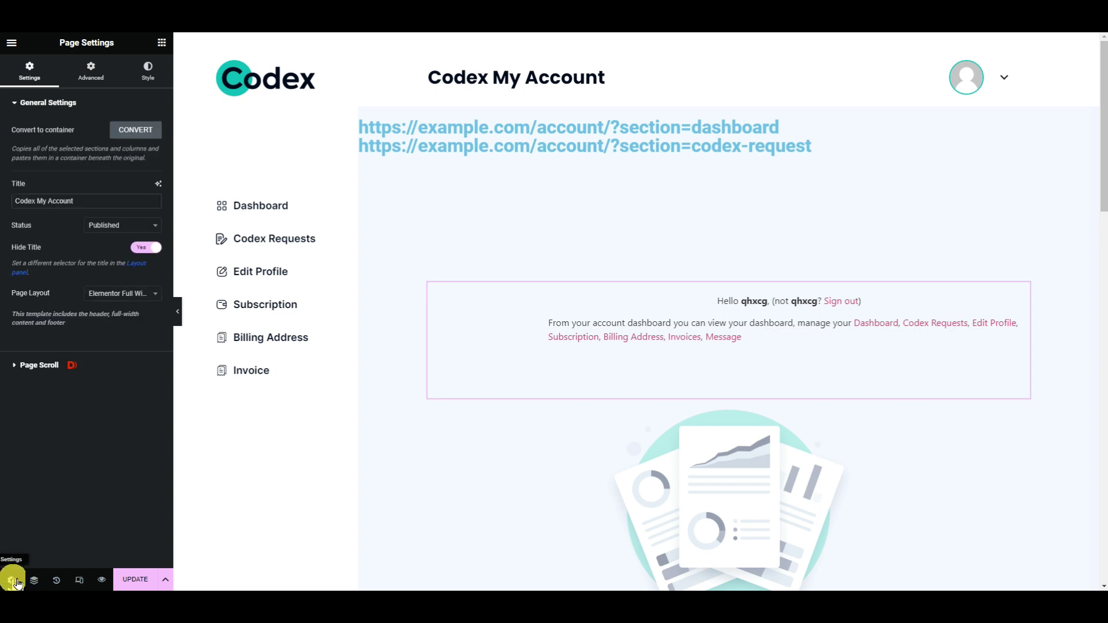
click(94, 74)
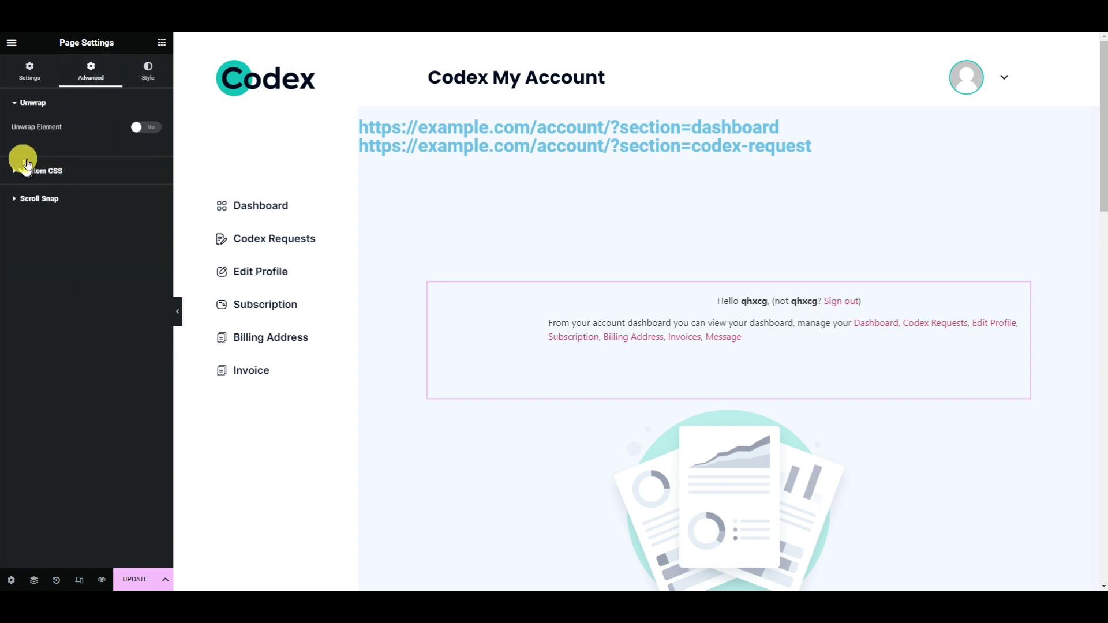
click(58, 172)
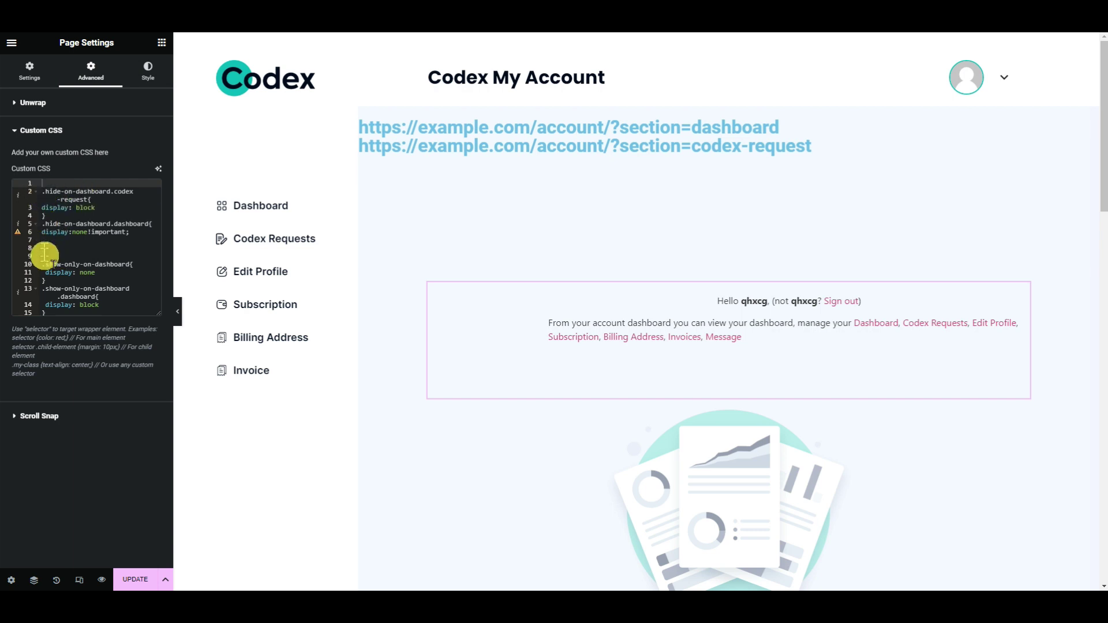
key(ctrl+z)
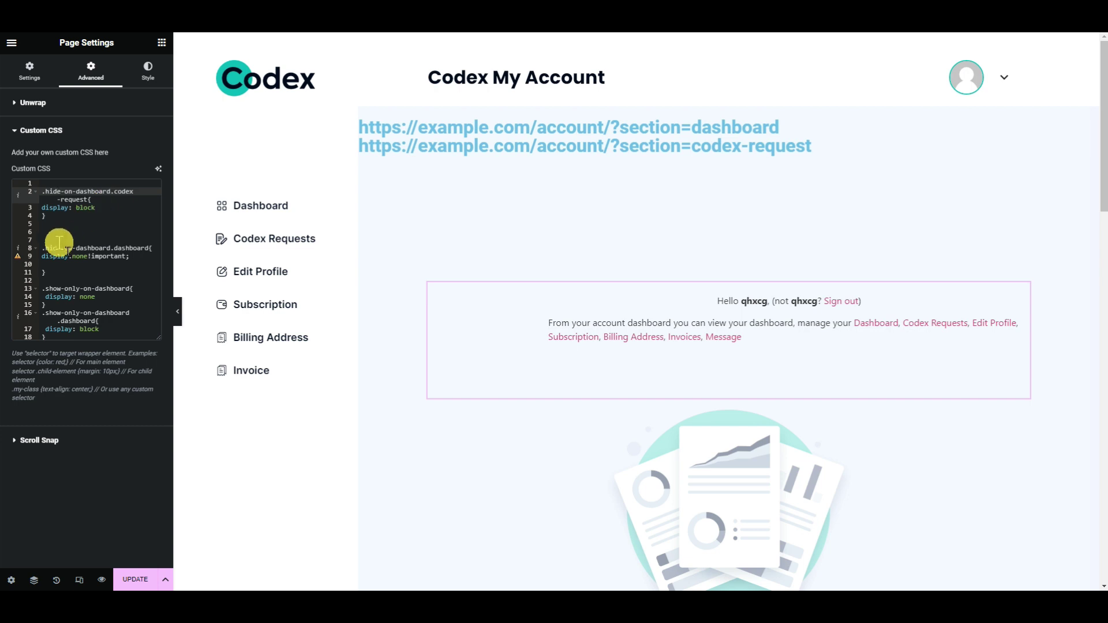